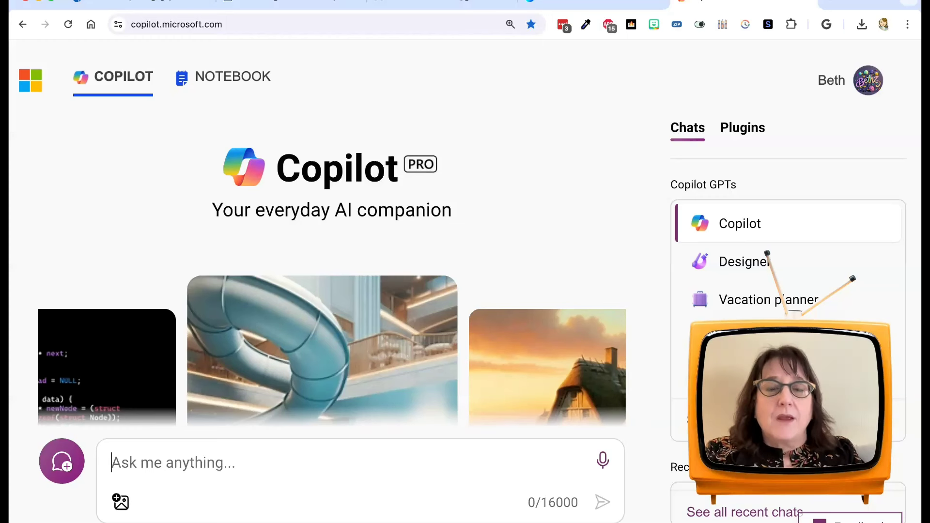
{"action": "type", "text": "Cr"}
{"action": "type", "text": "eate an "}
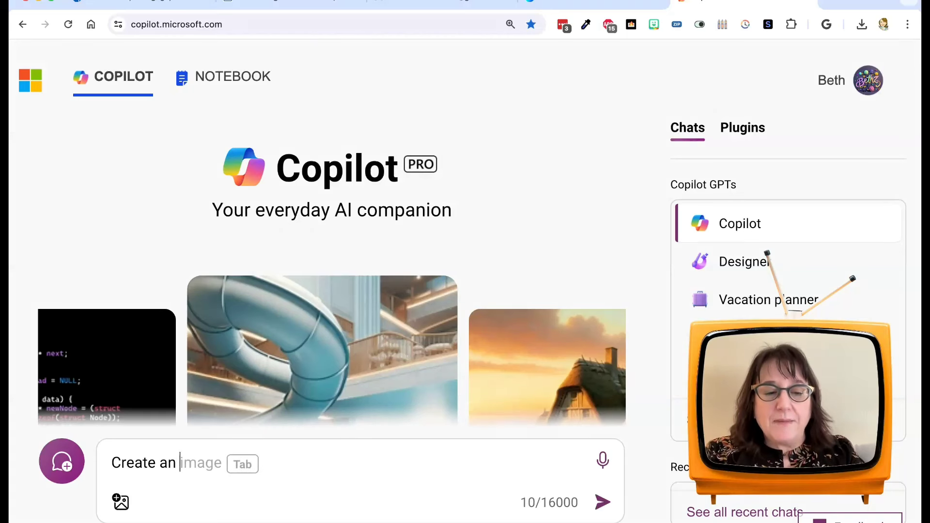
{"action": "type", "text": "image of a "}
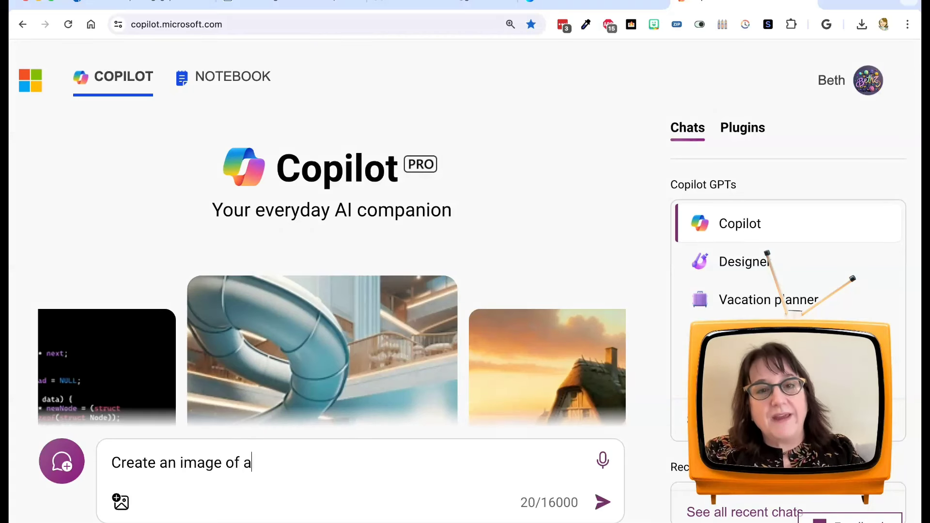
{"action": "type", "text": "cat wo"}
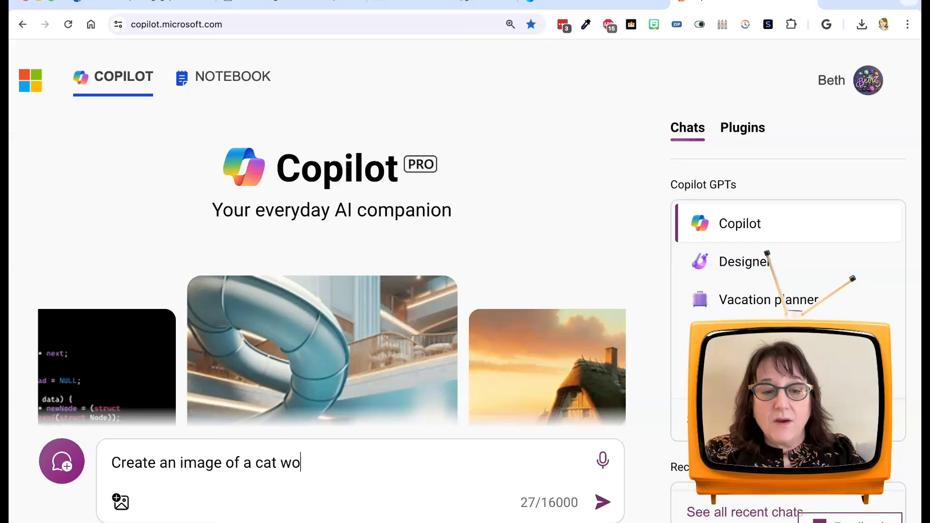
{"action": "type", "text": "rking at a compu"}
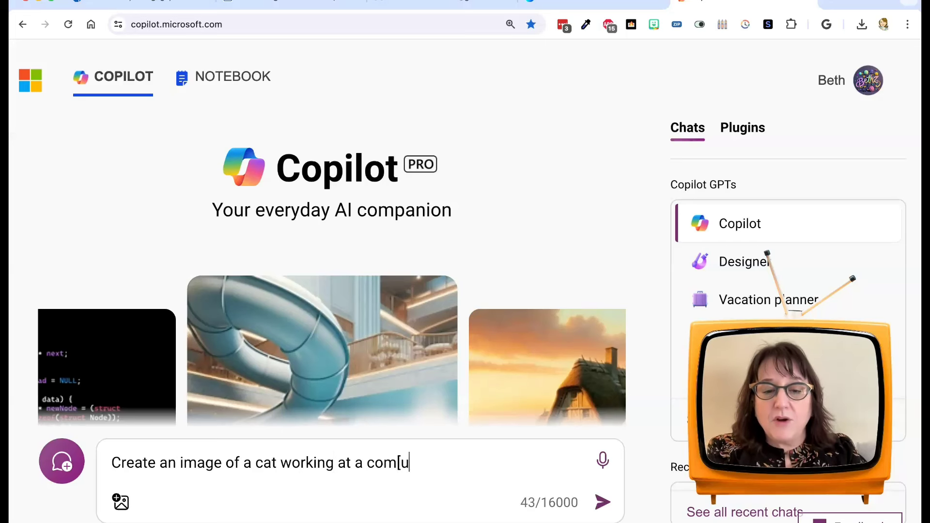
Fix the typo in 'computer' while drafting the orange-glasses cat office prompt.
{"action": "key", "text": "BackSpace"}
{"action": "type", "text": "puter "}
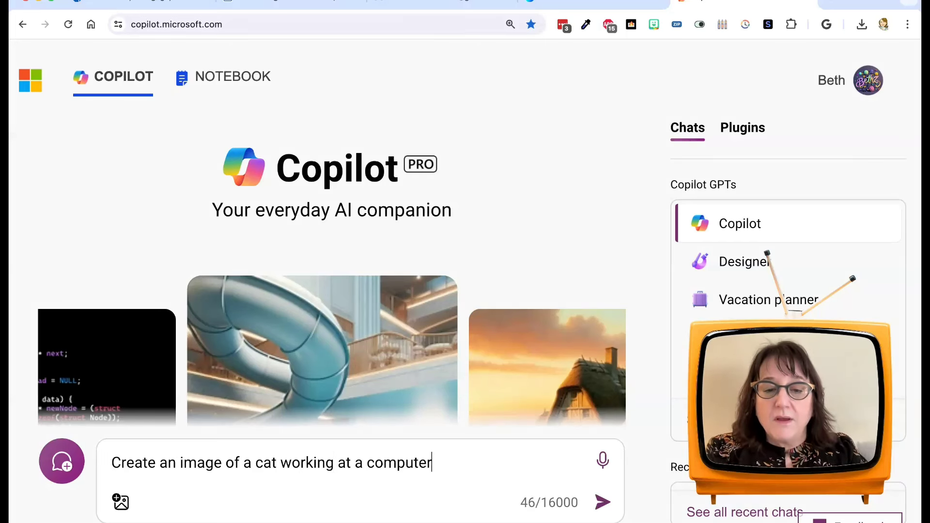
{"action": "type", "text": "wearing "}
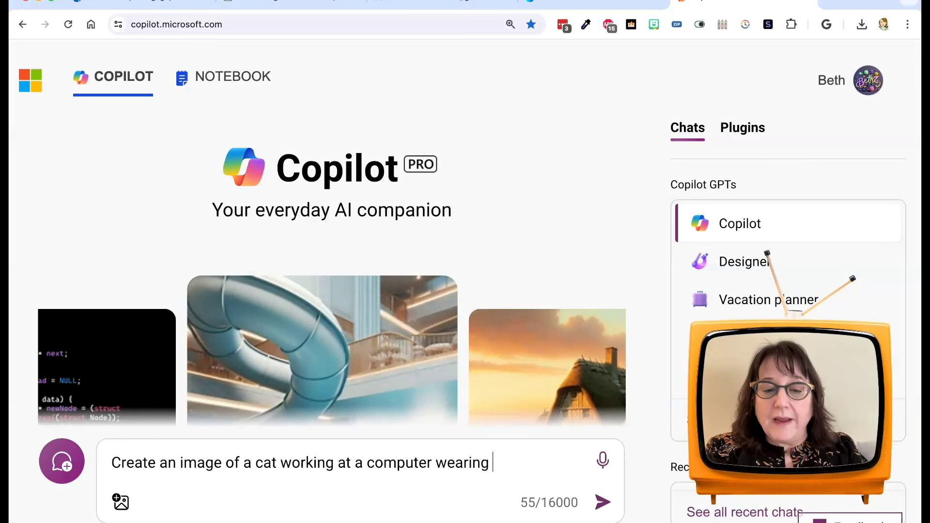
{"action": "type", "text": "orange gl"}
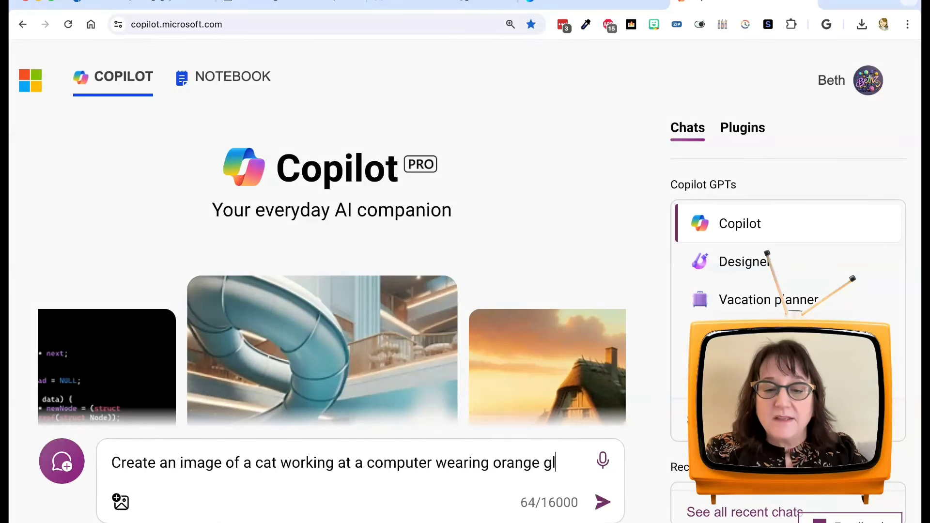
{"action": "type", "text": "asses "}
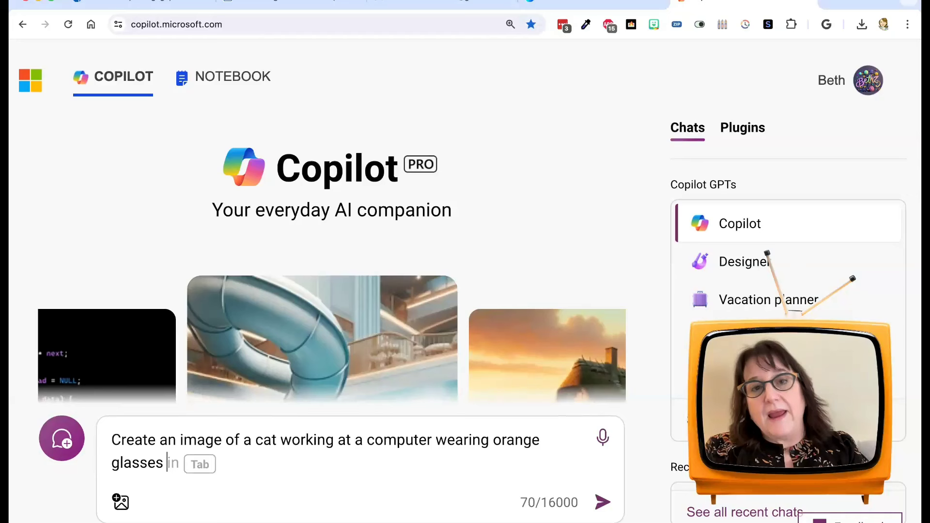
{"action": "type", "text": "and "}
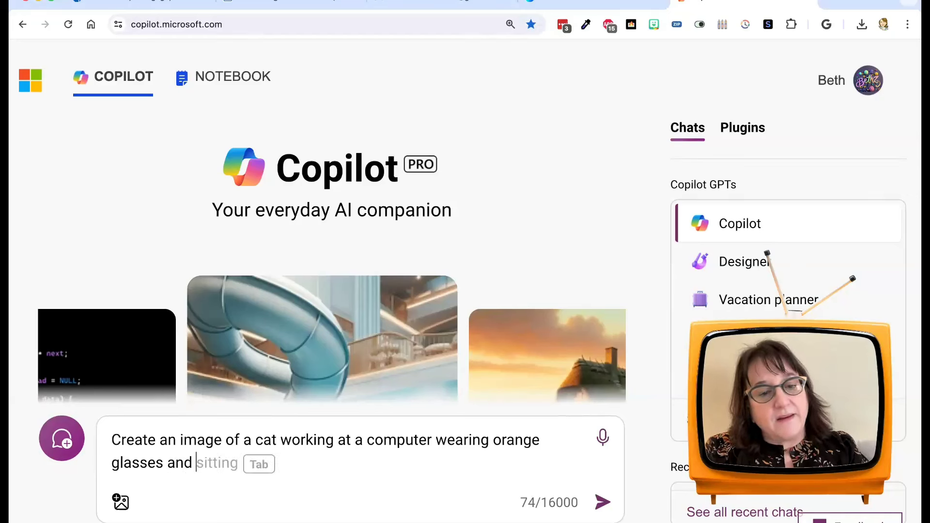
{"action": "type", "text": "the office is"}
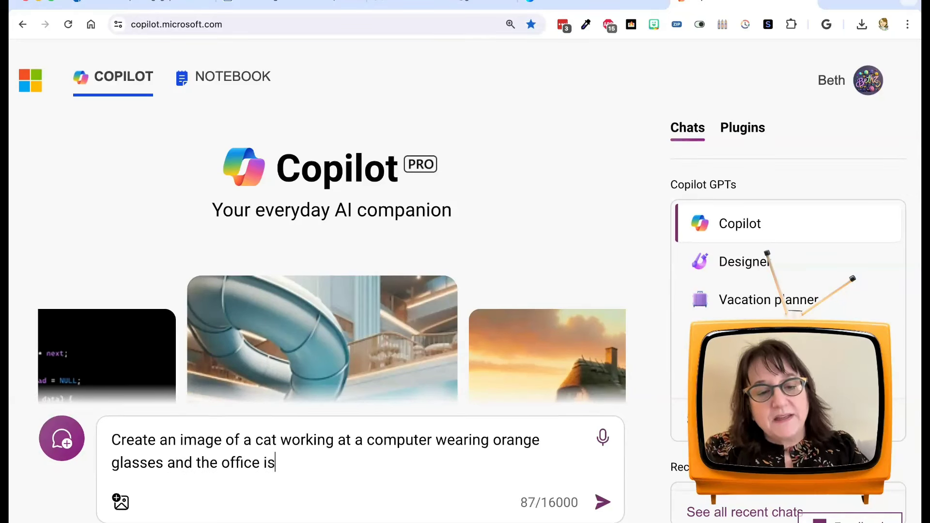
{"action": "type", "text": " sleek, "}
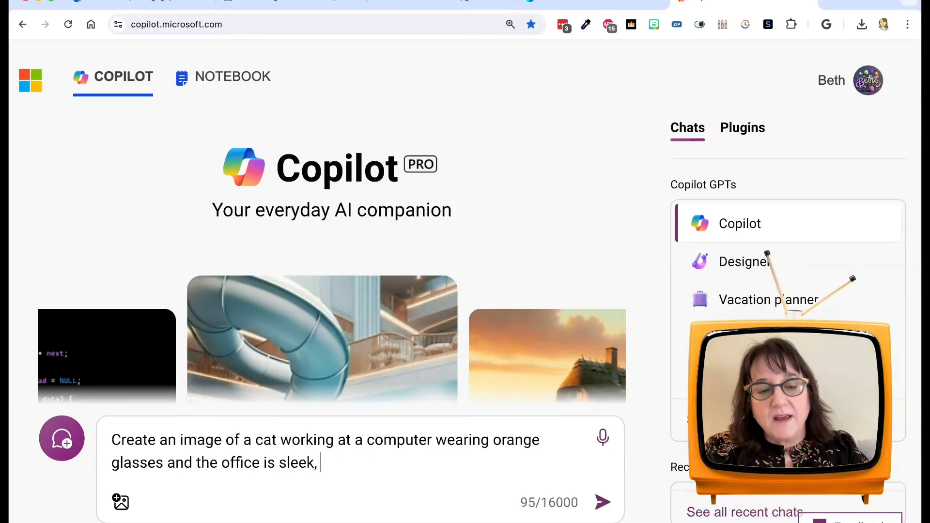
{"action": "type", "text": "white, modern an"}
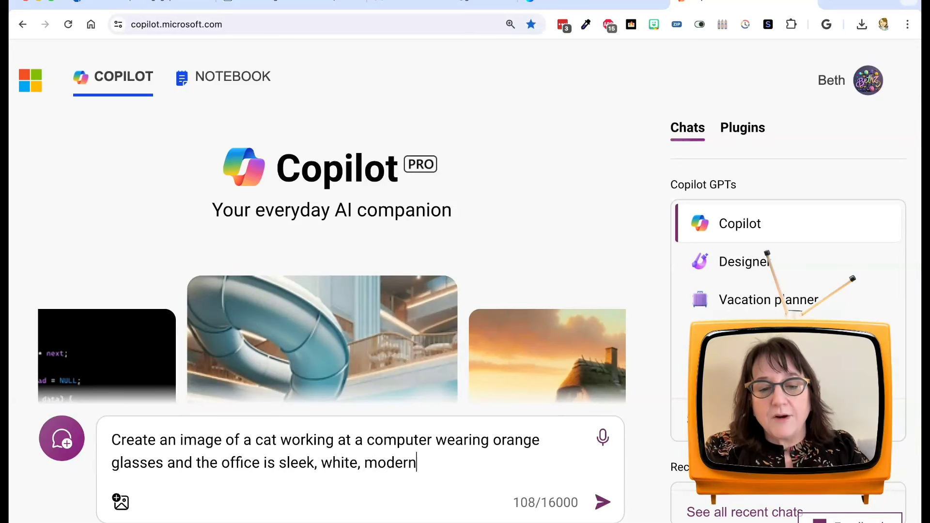
{"action": "type", "text": "d futuris"}
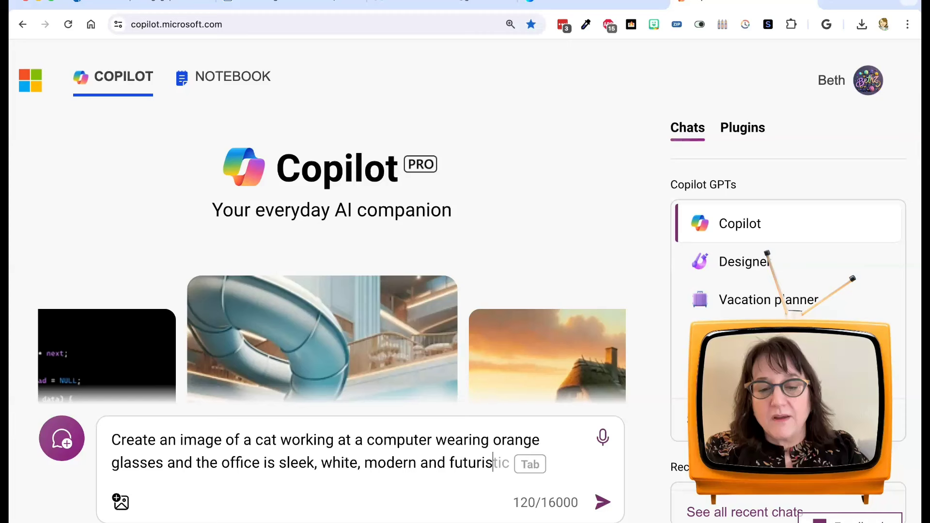
{"action": "type", "text": "tic"}
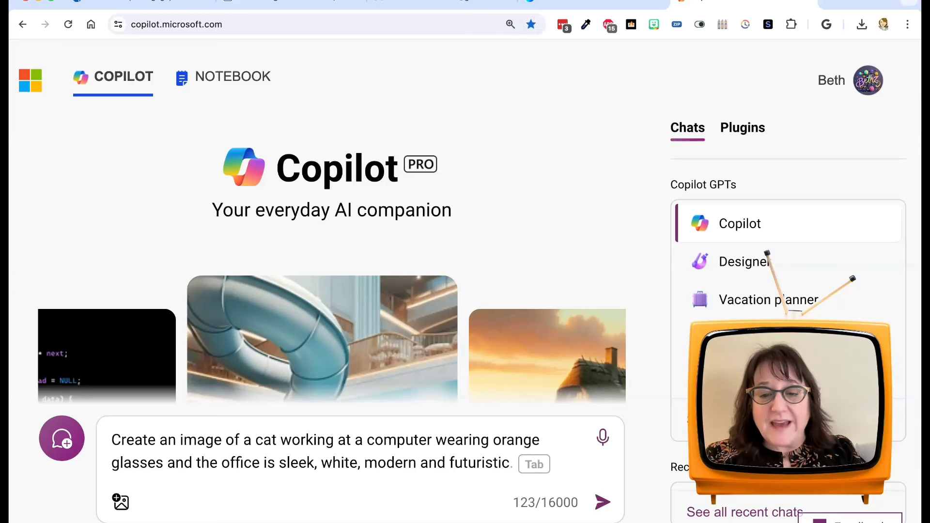
Submit the prompt to Copilot, producing four Designer images of the orange-glasses cat.
{"action": "left_click", "coordinate": [603, 501]}
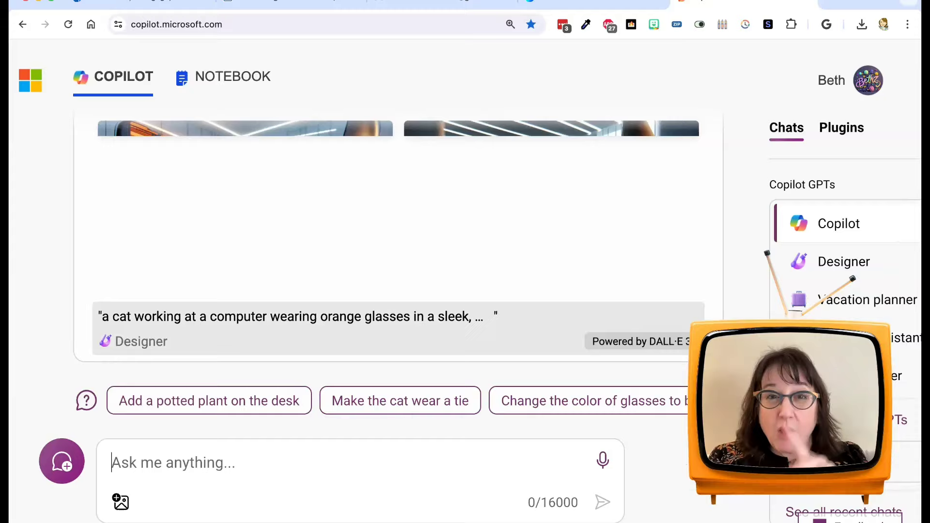
{"action": "scroll", "coordinate": [398, 270], "scroll_direction": "up", "scroll_amount": 3}
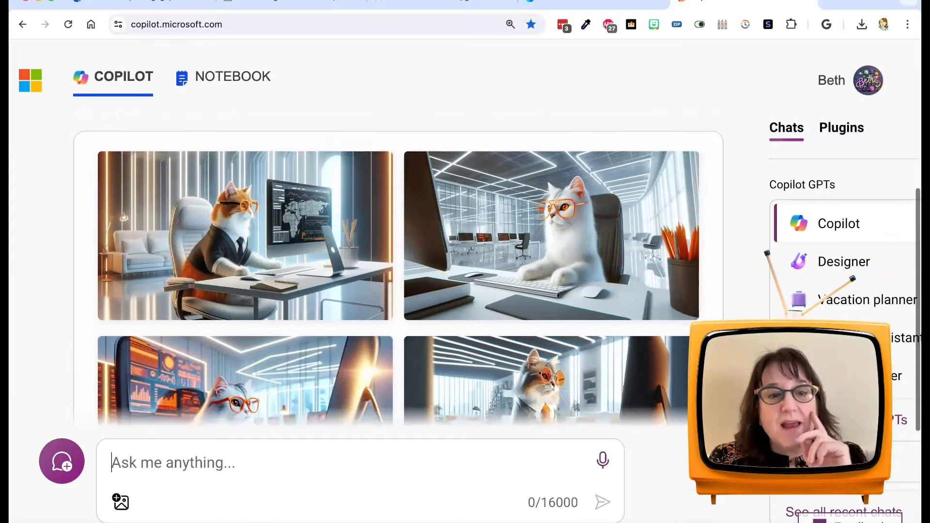
{"action": "scroll", "coordinate": [399, 269], "scroll_direction": "down", "scroll_amount": 3}
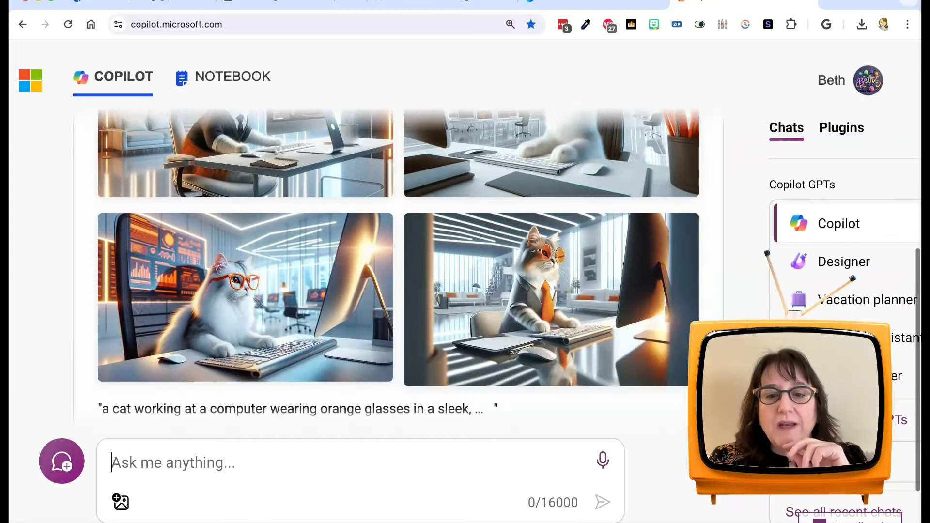
{"action": "scroll", "coordinate": [399, 269], "scroll_direction": "down", "scroll_amount": 2}
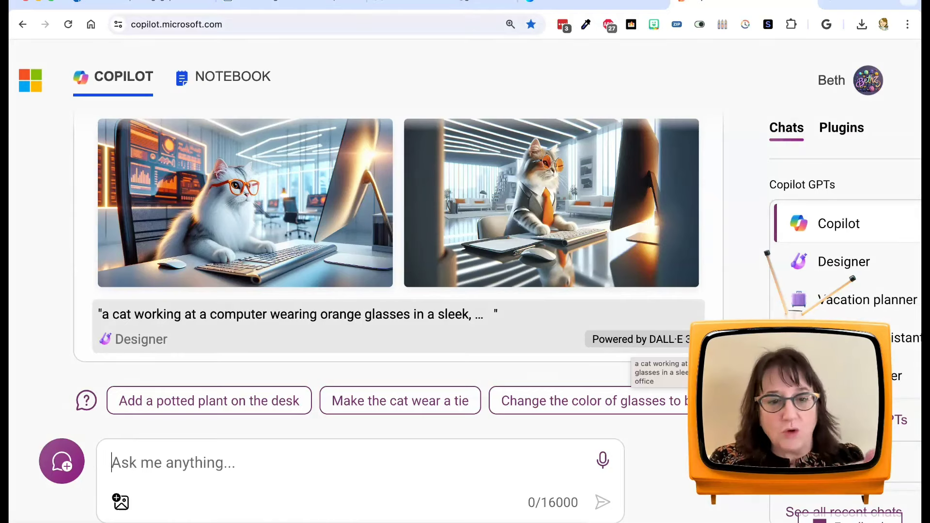
{"action": "scroll", "coordinate": [399, 269], "scroll_direction": "up", "scroll_amount": 3}
{"action": "scroll", "coordinate": [399, 269], "scroll_direction": "down", "scroll_amount": 3}
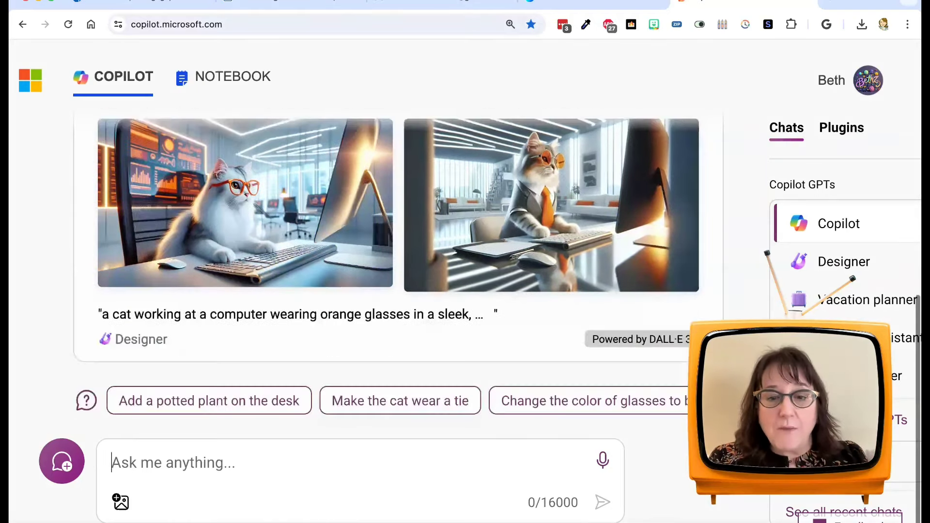
{"action": "scroll", "coordinate": [398, 269], "scroll_direction": "up", "scroll_amount": 3}
{"action": "scroll", "coordinate": [399, 269], "scroll_direction": "up", "scroll_amount": 3}
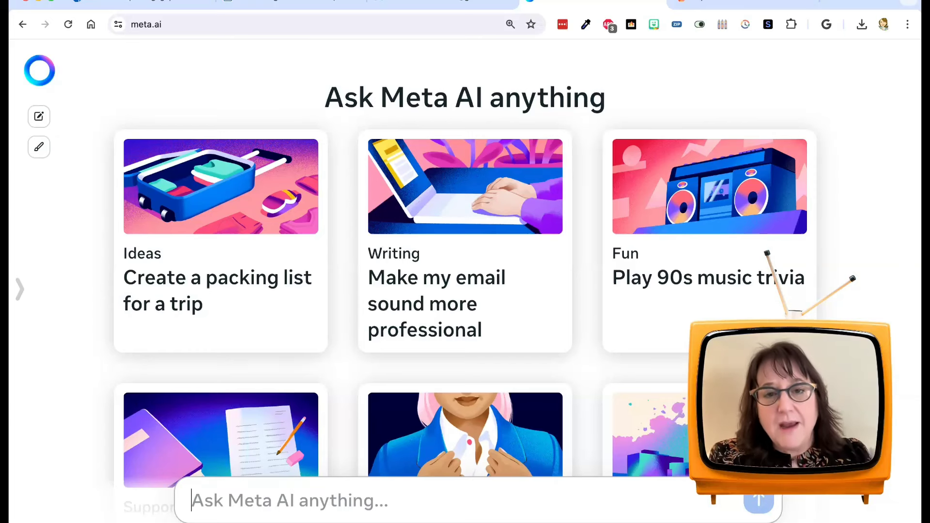
{"action": "type", "text": "Imagine a cat weari"}
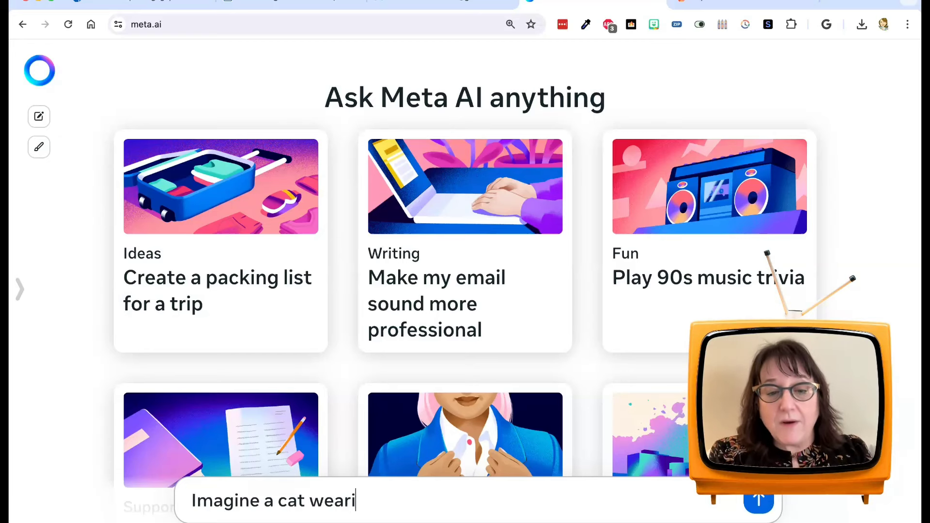
{"action": "type", "text": "ng orange gla"}
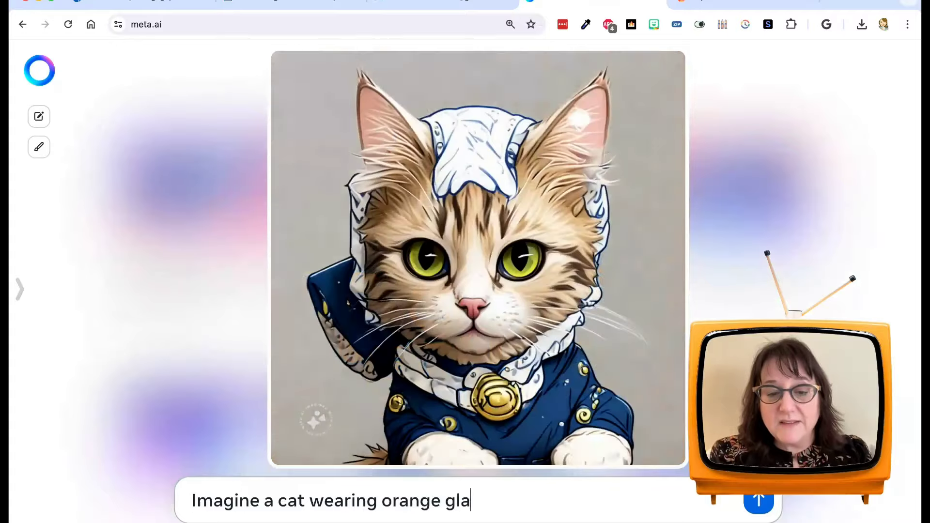
{"action": "type", "text": "sses sit"}
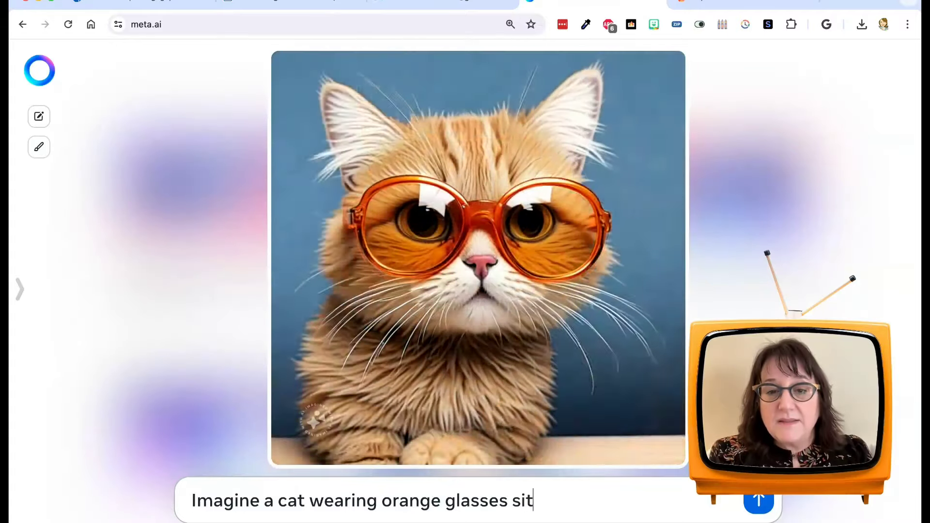
{"action": "type", "text": "ting at a comp"}
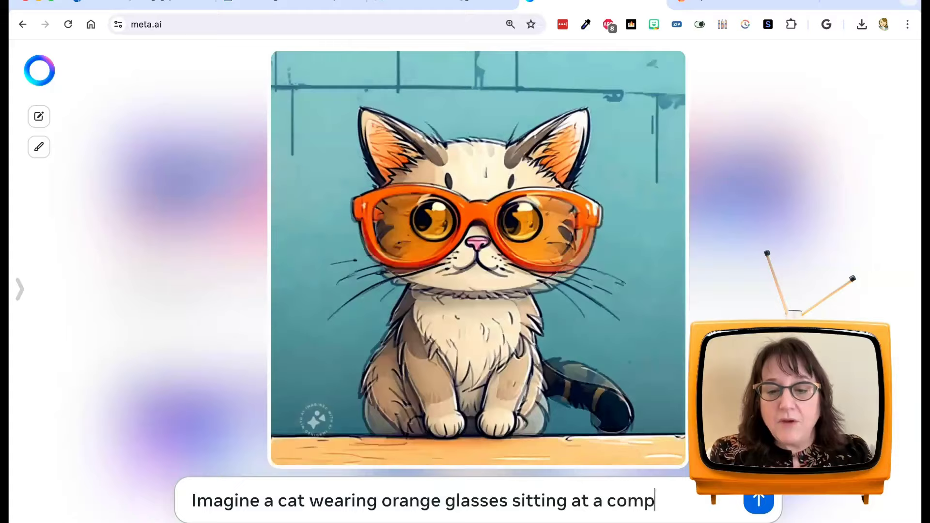
{"action": "type", "text": "uter"}
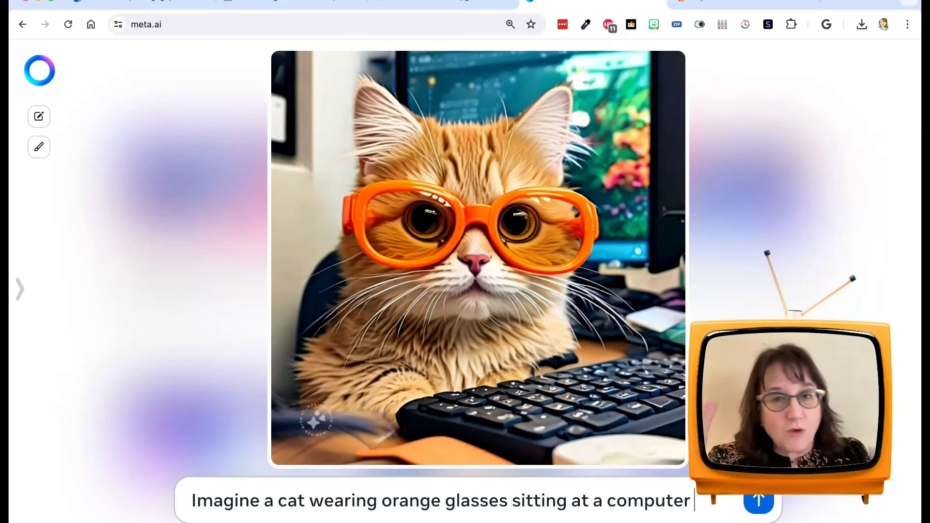
{"action": "type", "text": "sitting at a computer office"}
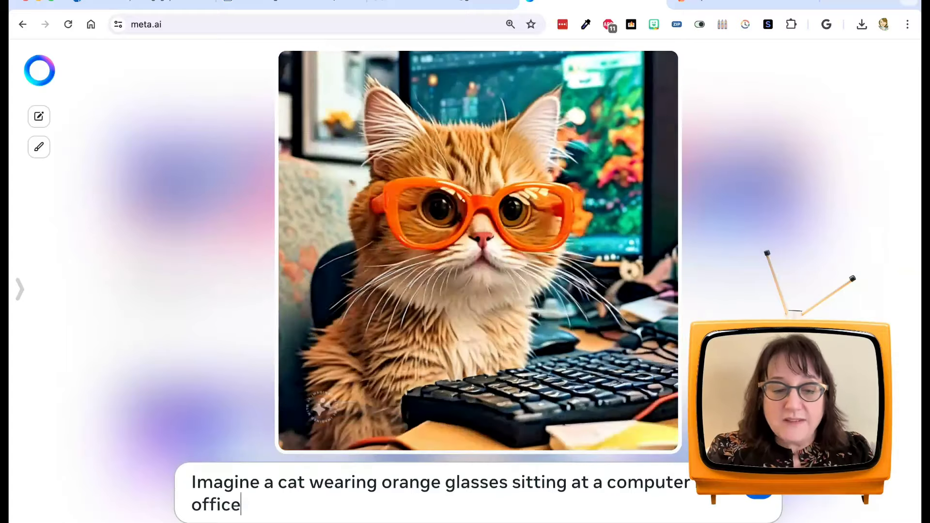
{"action": "type", "text": " that is sleek"}
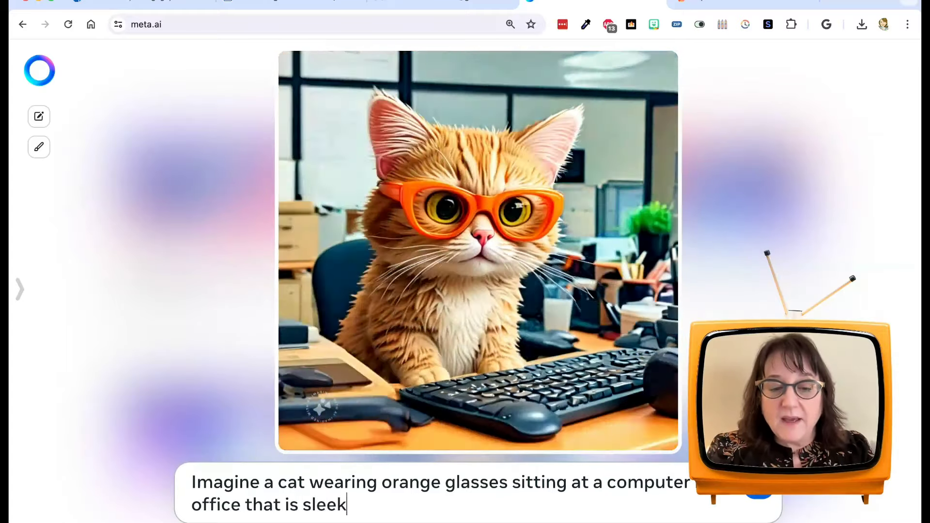
{"action": "type", "text": ", modern, "}
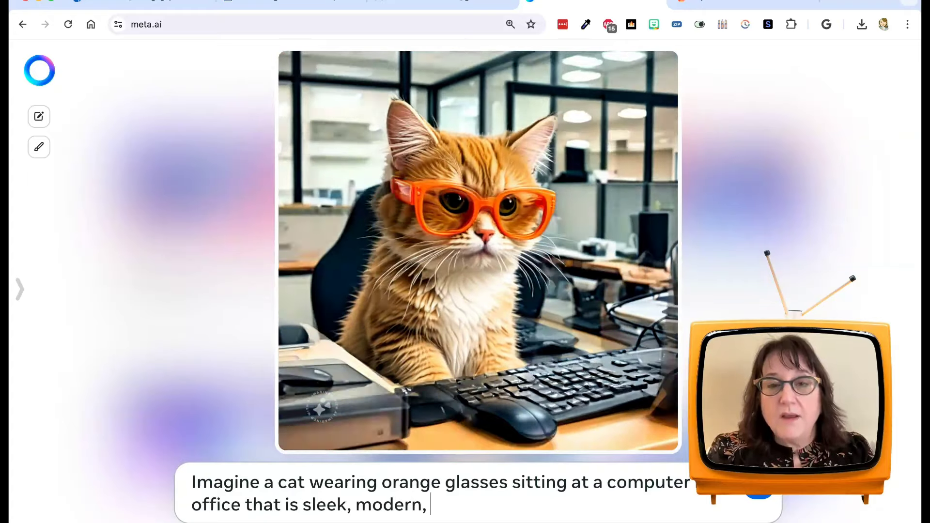
{"action": "type", "text": "white and futu"}
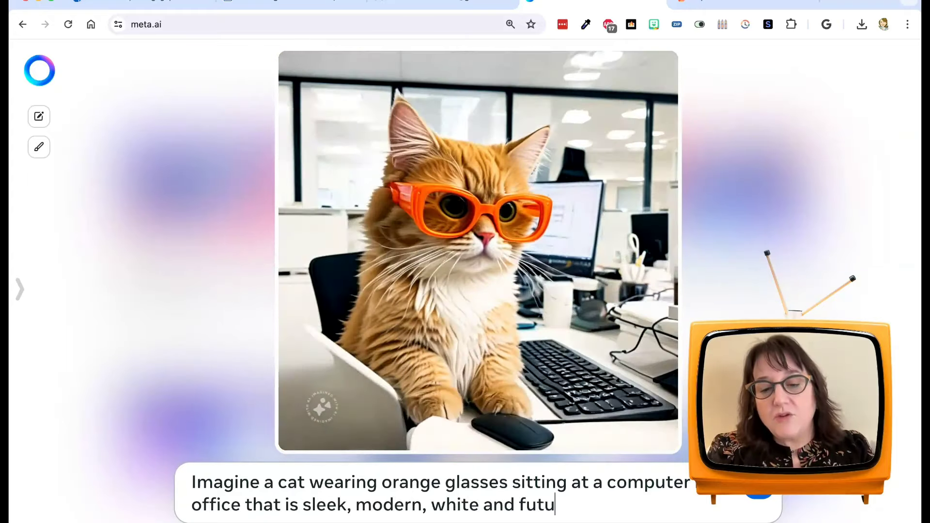
{"action": "type", "text": "ristic"}
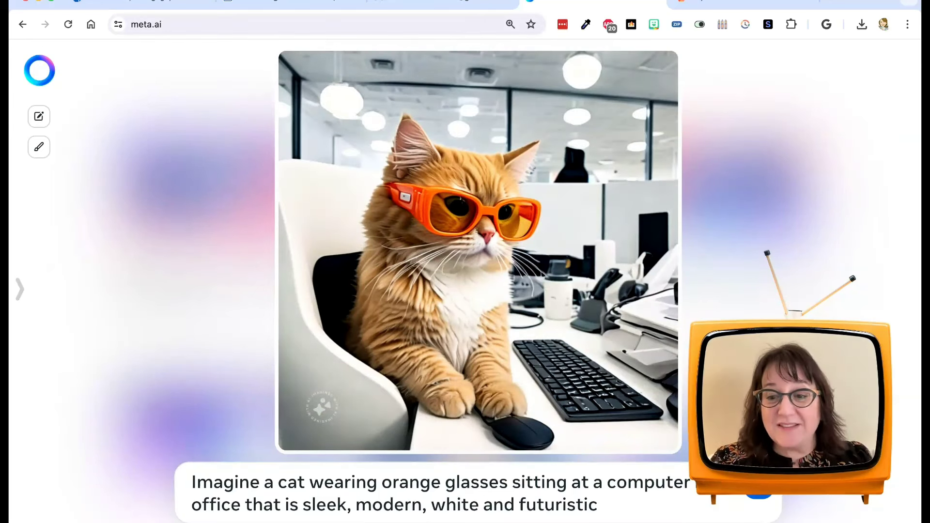
Submit the white-office cat prompt to Meta AI to generate the four-image grid.
{"action": "key", "text": "Return"}
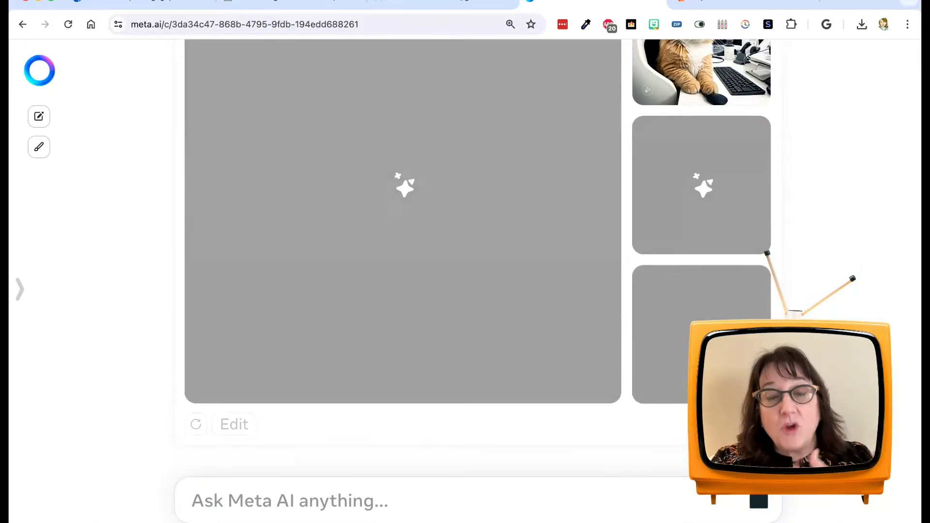
{"action": "scroll", "coordinate": [404, 254], "scroll_direction": "up", "scroll_amount": 2}
{"action": "scroll", "coordinate": [403, 254], "scroll_direction": "up", "scroll_amount": 1}
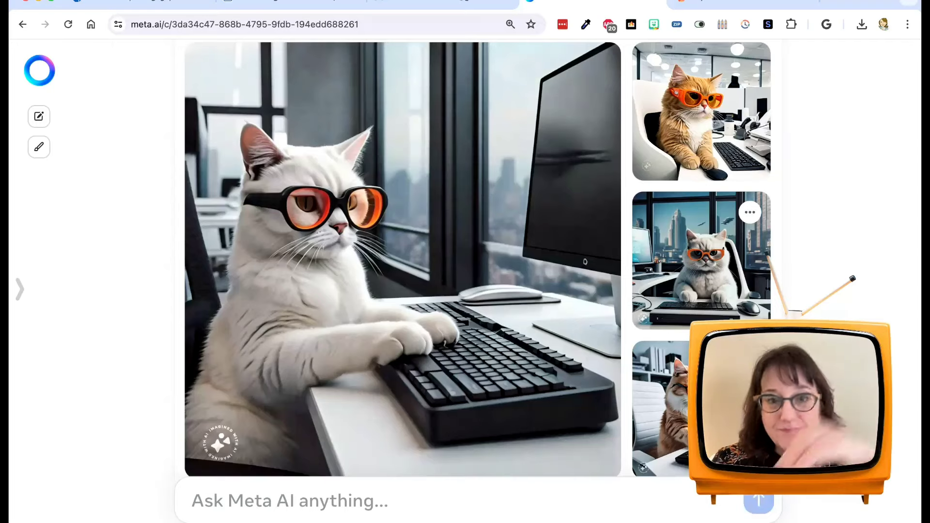
{"action": "scroll", "coordinate": [404, 259], "scroll_direction": "up", "scroll_amount": 1}
{"action": "scroll", "coordinate": [403, 259], "scroll_direction": "down", "scroll_amount": 2}
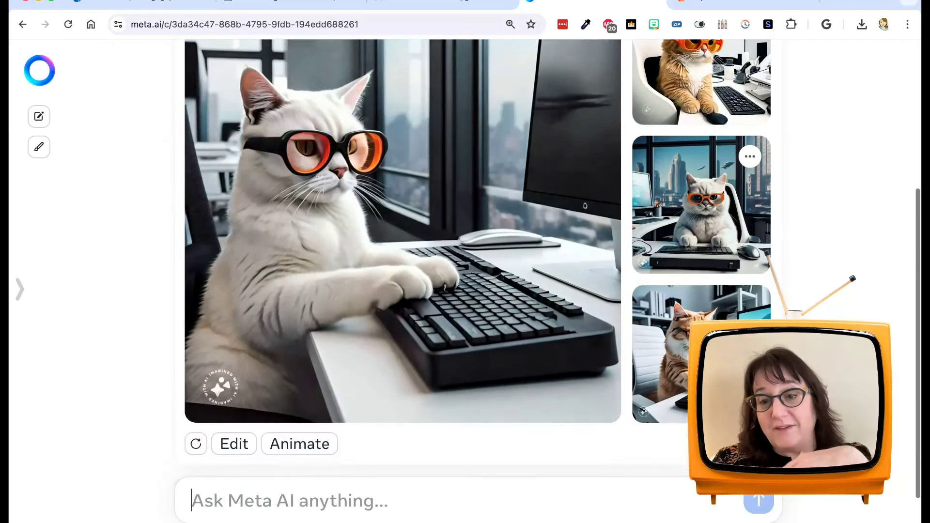
{"action": "scroll", "coordinate": [403, 260], "scroll_direction": "up", "scroll_amount": 2}
{"action": "scroll", "coordinate": [403, 260], "scroll_direction": "up", "scroll_amount": 1}
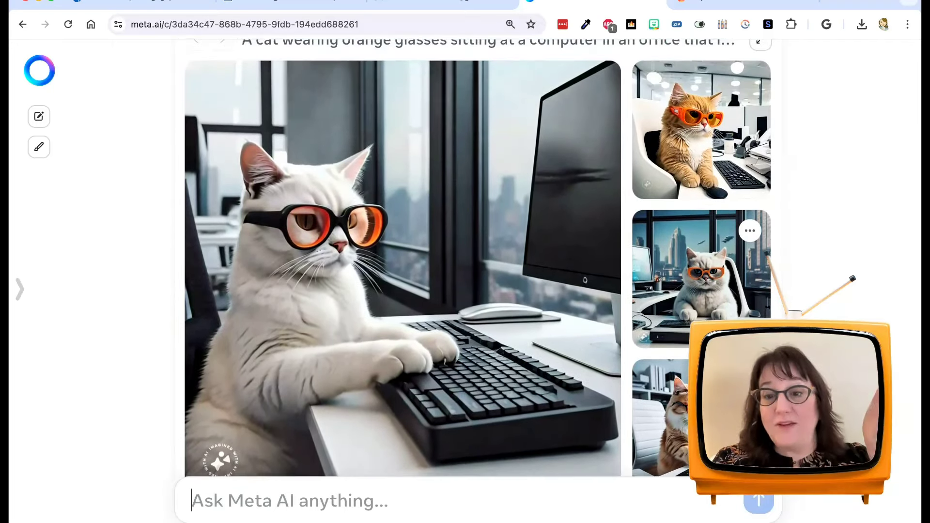
{"action": "scroll", "coordinate": [403, 260], "scroll_direction": "down", "scroll_amount": 1}
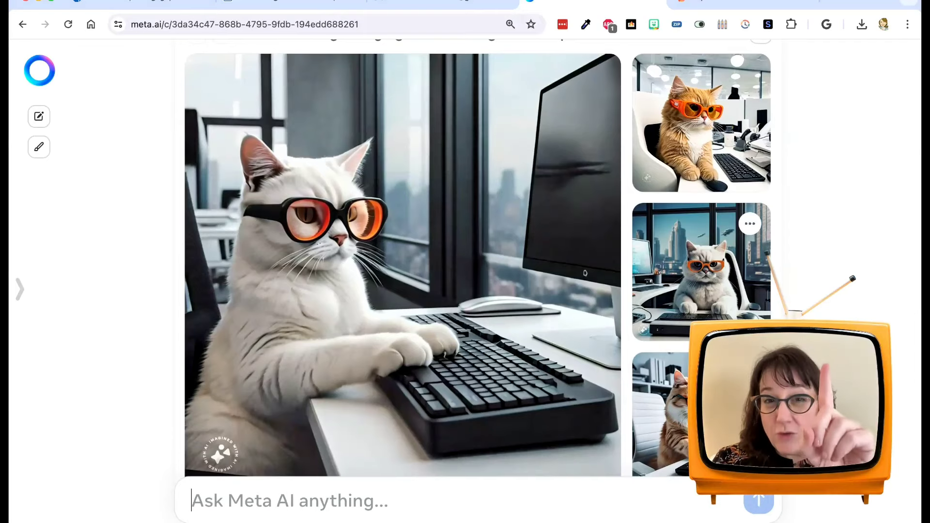
{"action": "scroll", "coordinate": [404, 258], "scroll_direction": "down", "scroll_amount": 2}
{"action": "scroll", "coordinate": [701, 204], "scroll_direction": "down", "scroll_amount": 2}
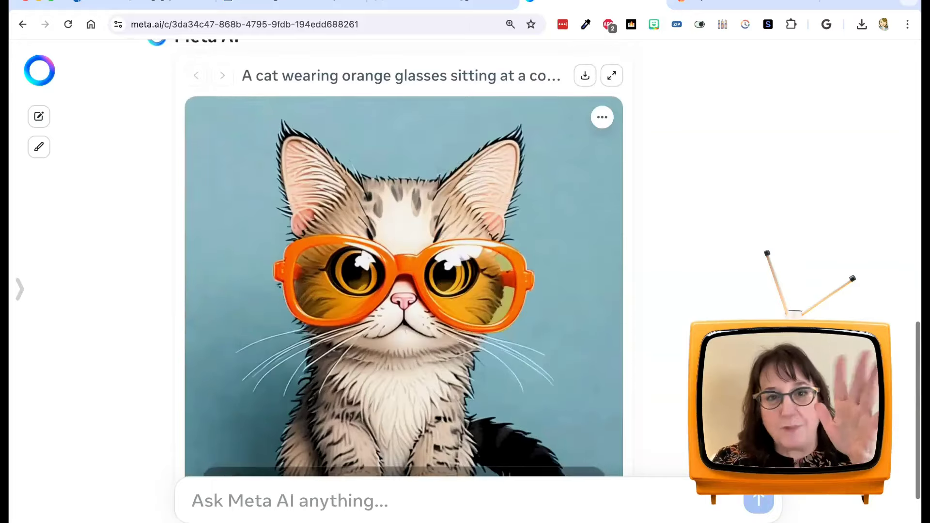
{"action": "scroll", "coordinate": [465, 255], "scroll_direction": "up", "scroll_amount": 2}
{"action": "scroll", "coordinate": [465, 254], "scroll_direction": "up", "scroll_amount": 2}
{"action": "scroll", "coordinate": [465, 254], "scroll_direction": "up", "scroll_amount": 3}
{"action": "scroll", "coordinate": [465, 254], "scroll_direction": "up", "scroll_amount": 1}
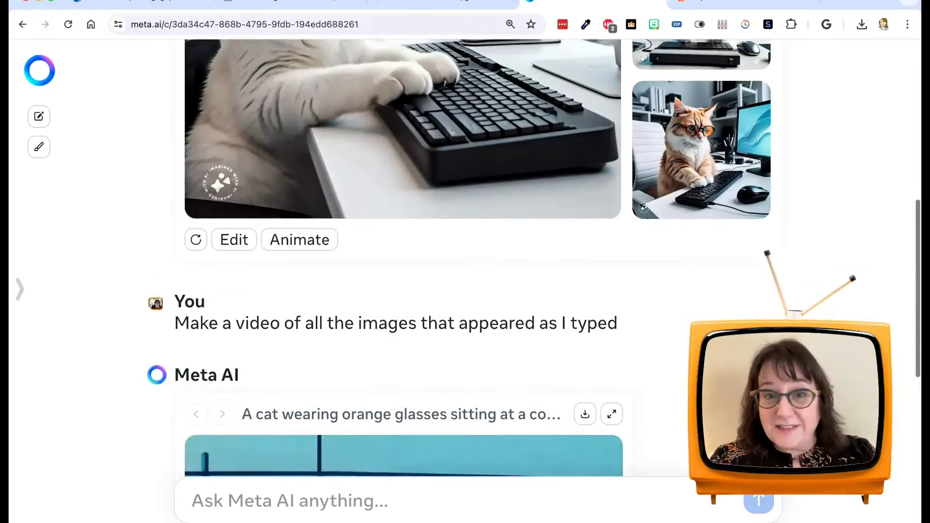
{"action": "scroll", "coordinate": [465, 291], "scroll_direction": "up", "scroll_amount": 2}
{"action": "scroll", "coordinate": [465, 291], "scroll_direction": "up", "scroll_amount": 2}
{"action": "scroll", "coordinate": [465, 291], "scroll_direction": "down", "scroll_amount": 10}
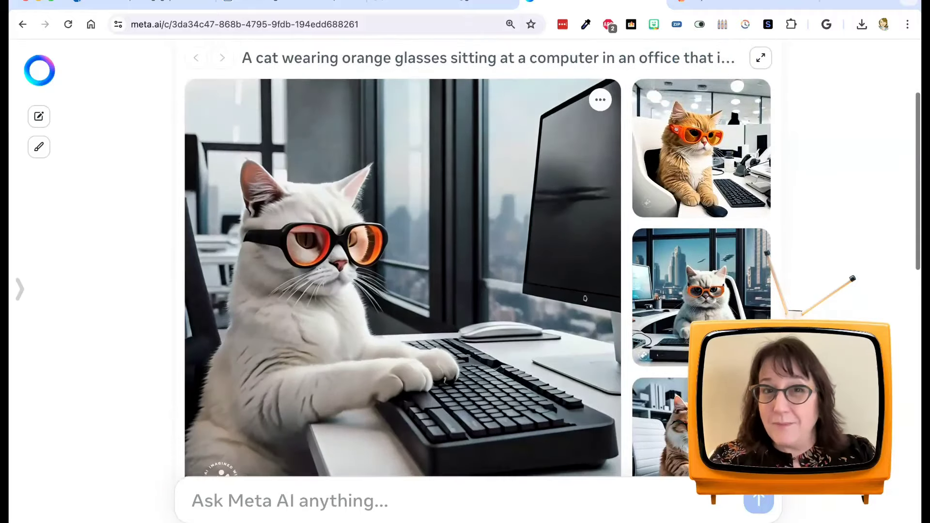
{"action": "scroll", "coordinate": [465, 255], "scroll_direction": "down", "scroll_amount": 3}
{"action": "scroll", "coordinate": [465, 255], "scroll_direction": "down", "scroll_amount": 2}
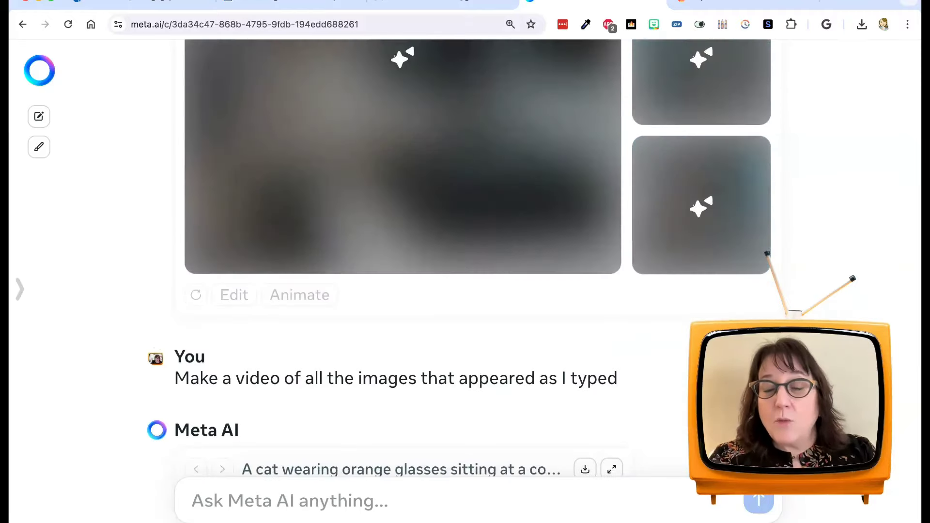
{"action": "scroll", "coordinate": [465, 262], "scroll_direction": "up", "scroll_amount": 3}
{"action": "scroll", "coordinate": [465, 262], "scroll_direction": "up", "scroll_amount": 1}
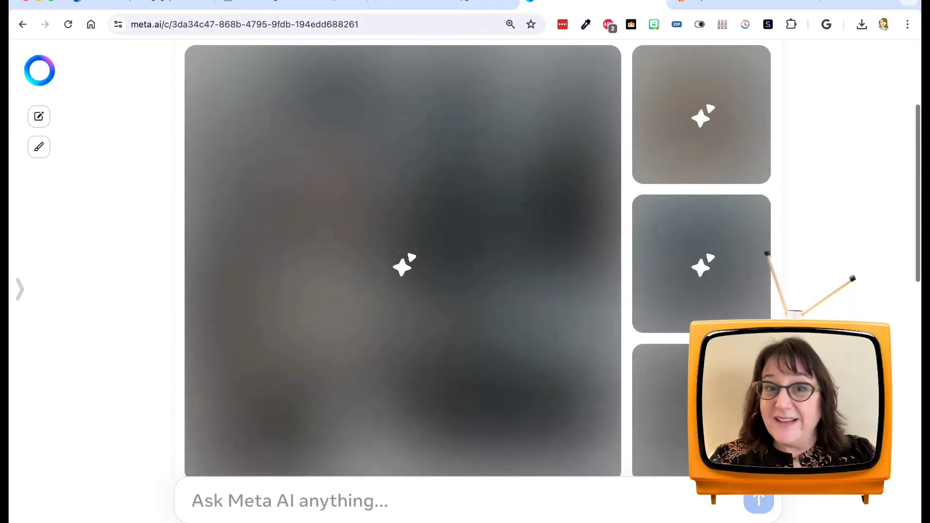
{"action": "scroll", "coordinate": [465, 262], "scroll_direction": "down", "scroll_amount": 1}
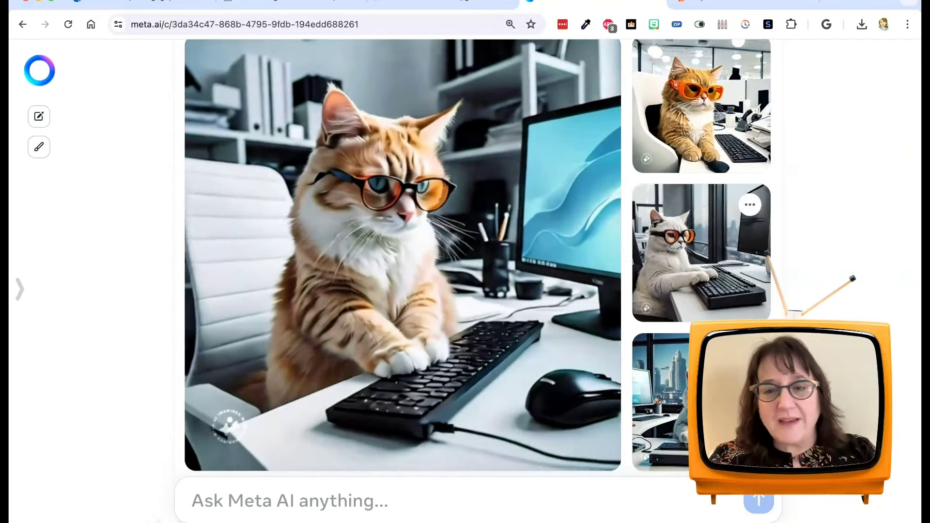
View the animated white-cat image full-size and step between it and the four-image set.
{"action": "left_click", "coordinate": [701, 253]}
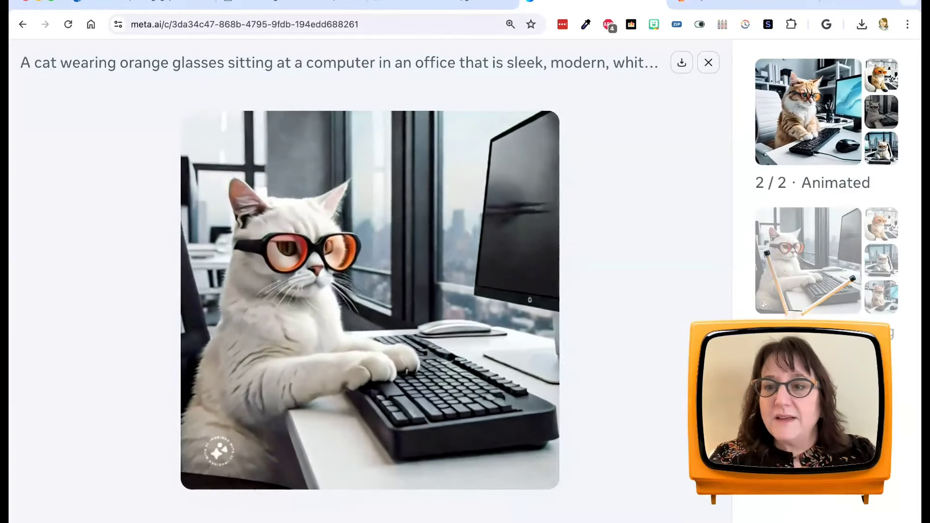
{"action": "key", "text": "Up"}
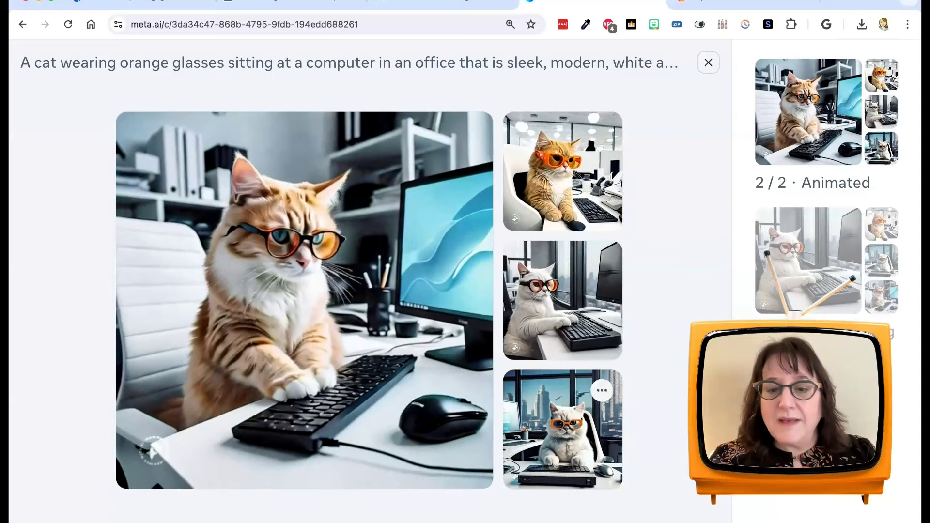
{"action": "key", "text": "Down"}
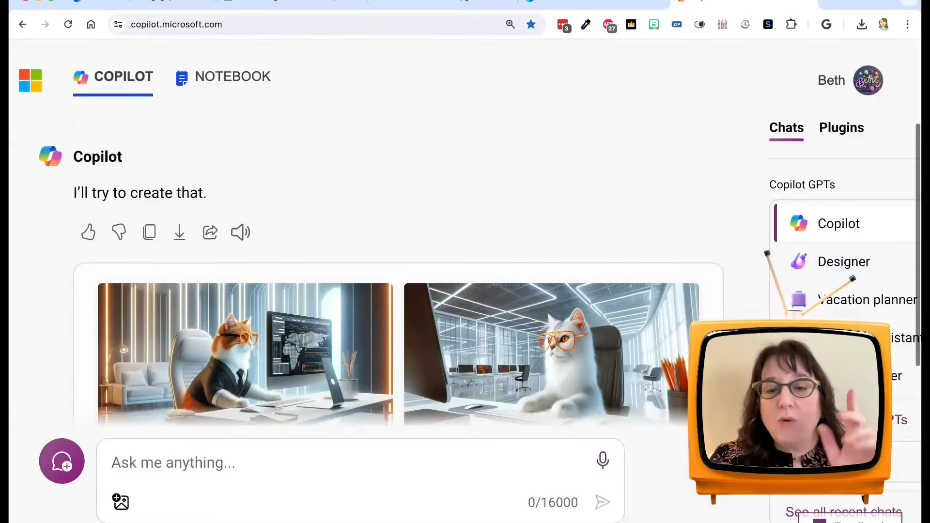
{"action": "scroll", "coordinate": [398, 269], "scroll_direction": "down", "scroll_amount": 3}
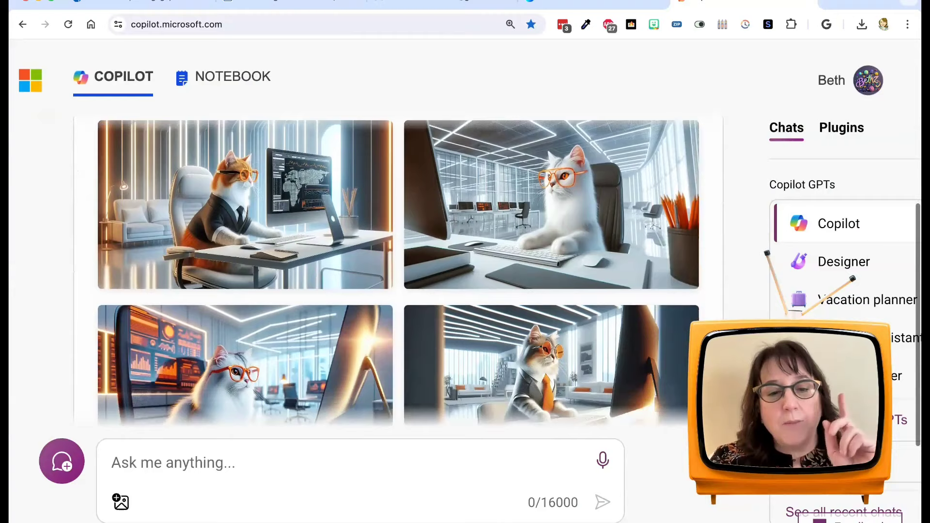
{"action": "scroll", "coordinate": [398, 269], "scroll_direction": "down", "scroll_amount": 2}
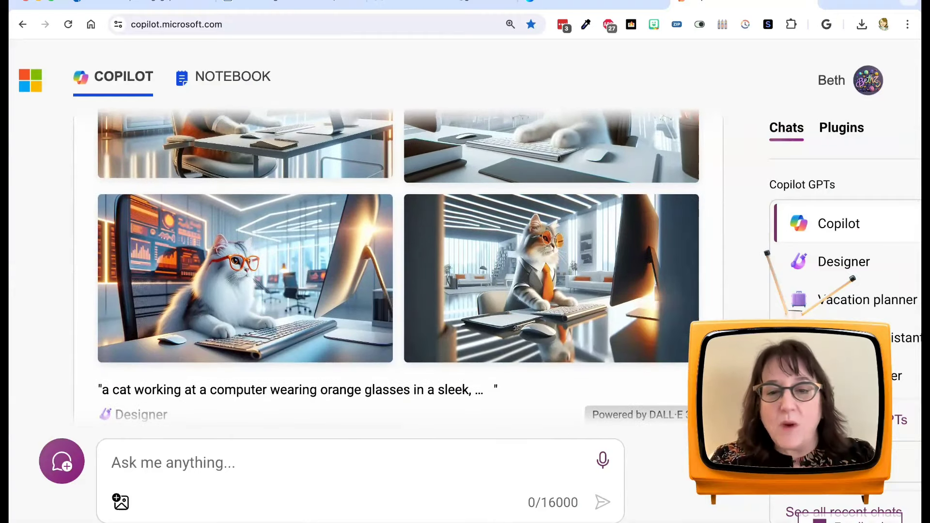
{"action": "scroll", "coordinate": [399, 269], "scroll_direction": "up", "scroll_amount": 2}
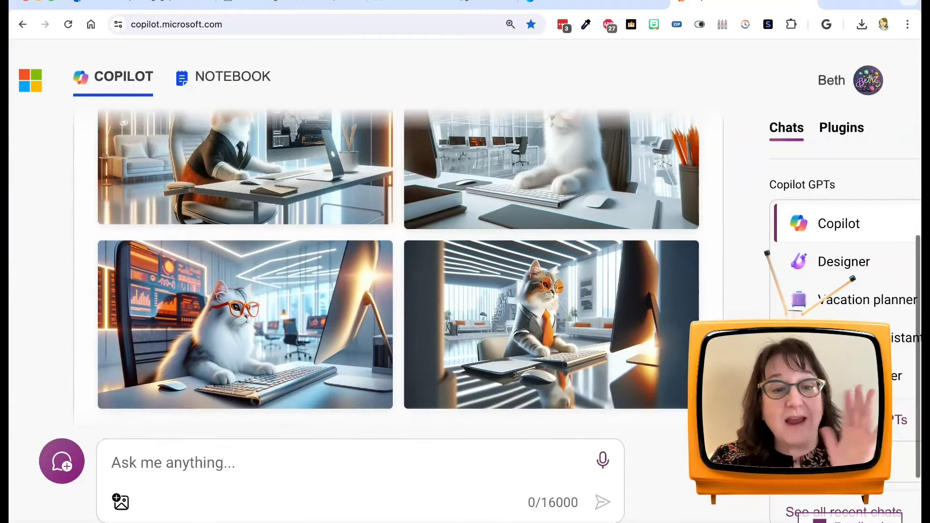
{"action": "scroll", "coordinate": [398, 269], "scroll_direction": "up", "scroll_amount": 1}
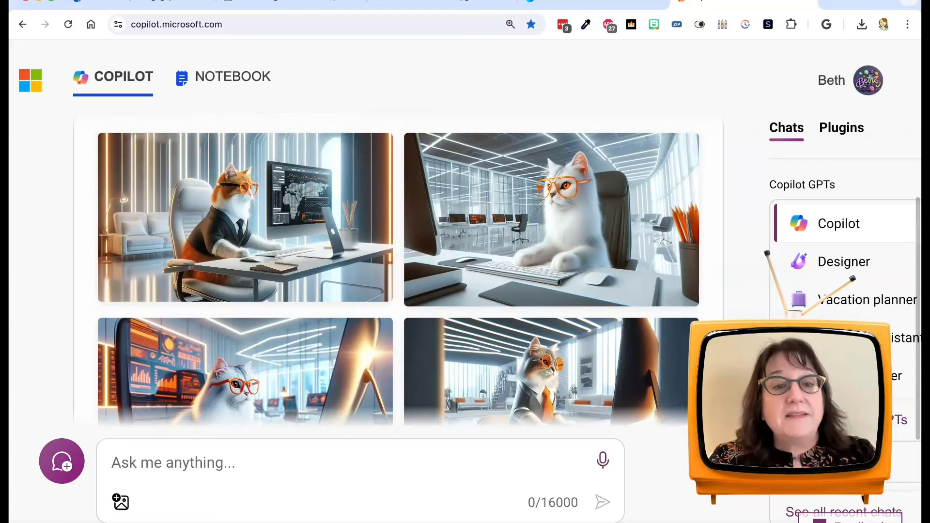
{"action": "scroll", "coordinate": [399, 270], "scroll_direction": "up", "scroll_amount": 1}
{"action": "scroll", "coordinate": [398, 269], "scroll_direction": "up", "scroll_amount": 2}
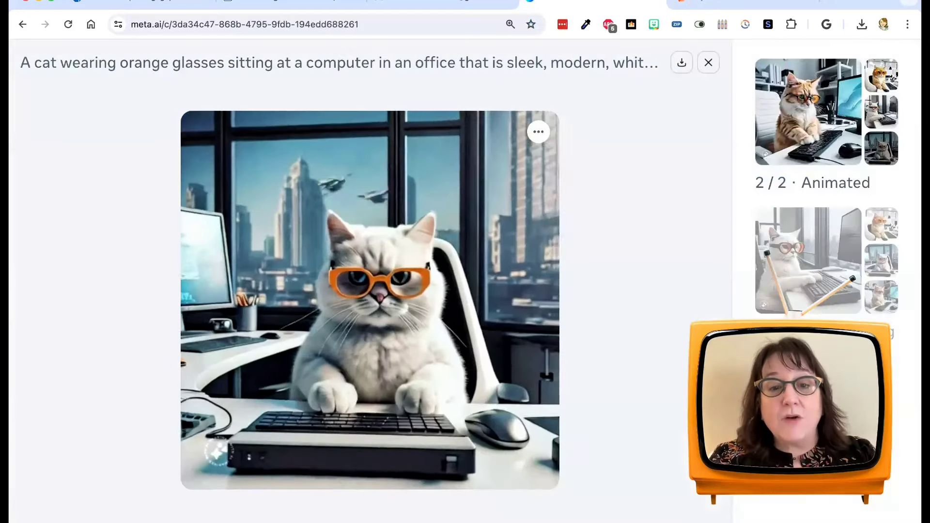